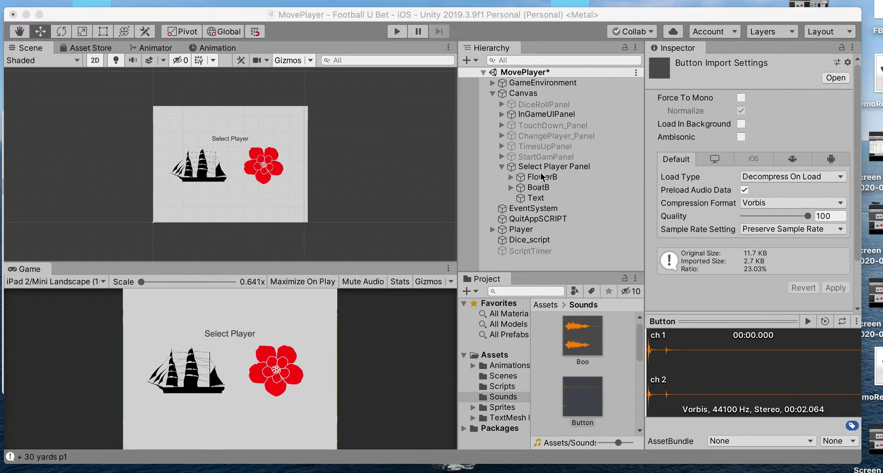
- Select the Select Player Panel in the Hierarchy and toggle its children
{"action": "left_click", "coordinate": [509, 166]}
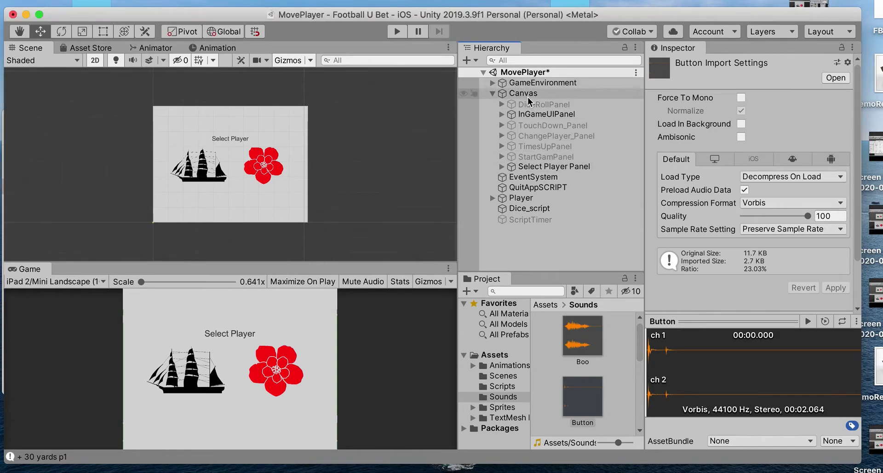
{"action": "left_click", "coordinate": [547, 166]}
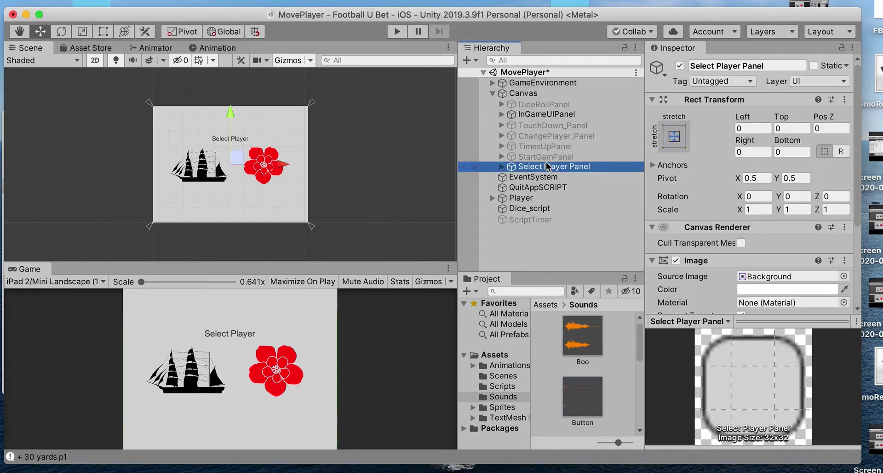
{"action": "left_click", "coordinate": [501, 167]}
{"action": "left_click", "coordinate": [501, 167]}
- Look over the other Canvas panels, then expand Select Player Panel to show FlowerB, BoatB and Text
{"action": "left_click", "coordinate": [530, 157]}
{"action": "left_click", "coordinate": [527, 146]}
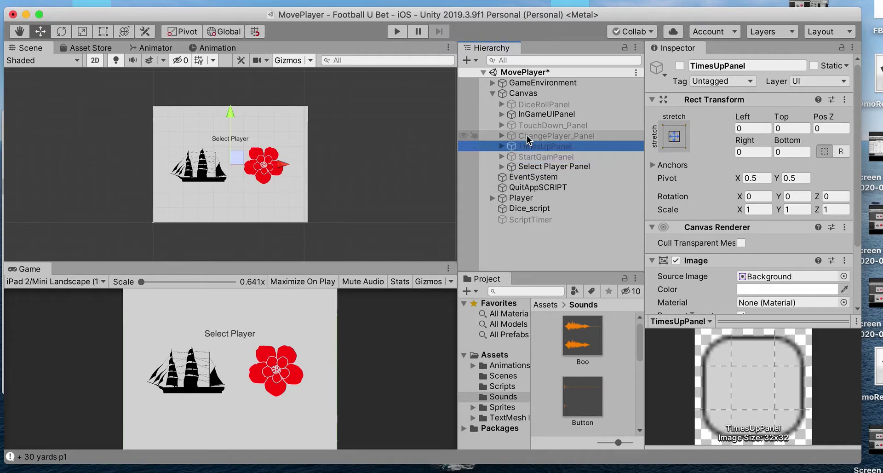
{"action": "left_click", "coordinate": [526, 136]}
{"action": "left_click", "coordinate": [525, 125]}
{"action": "left_click", "coordinate": [523, 114]}
{"action": "left_click", "coordinate": [524, 104]}
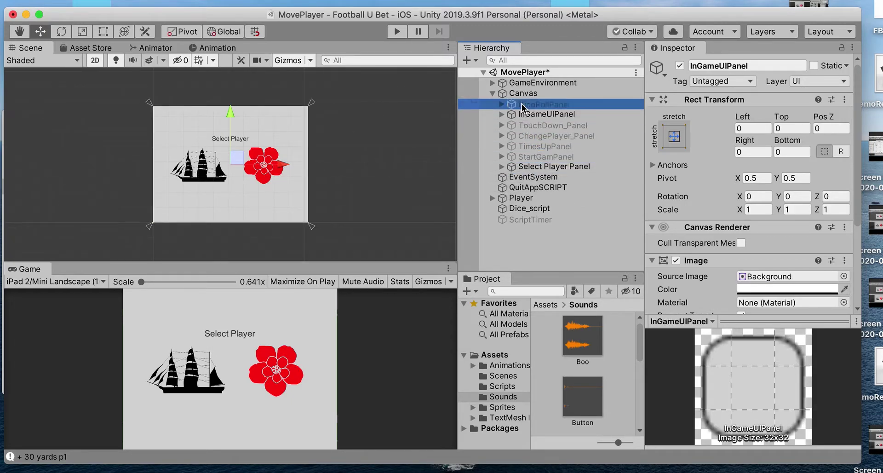
{"action": "left_click", "coordinate": [532, 166]}
{"action": "left_click", "coordinate": [501, 166]}
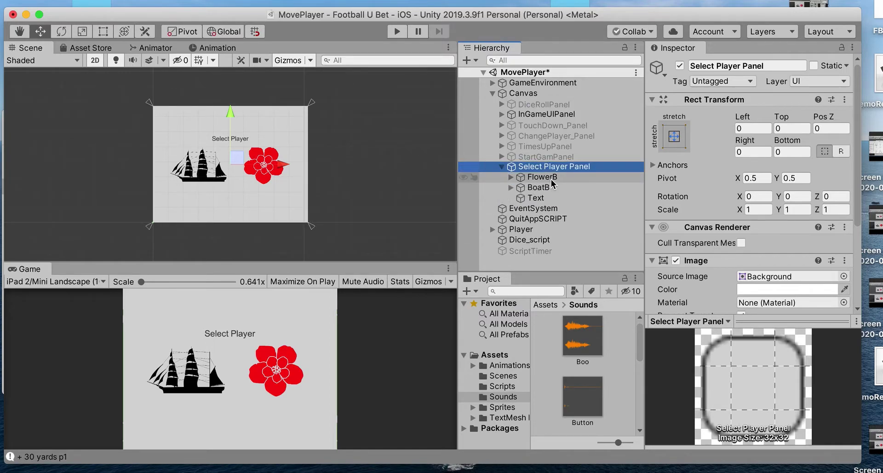
- Compare the FlowerB and BoatB buttons in the Inspector, ending on FlowerB
{"action": "left_click", "coordinate": [545, 177]}
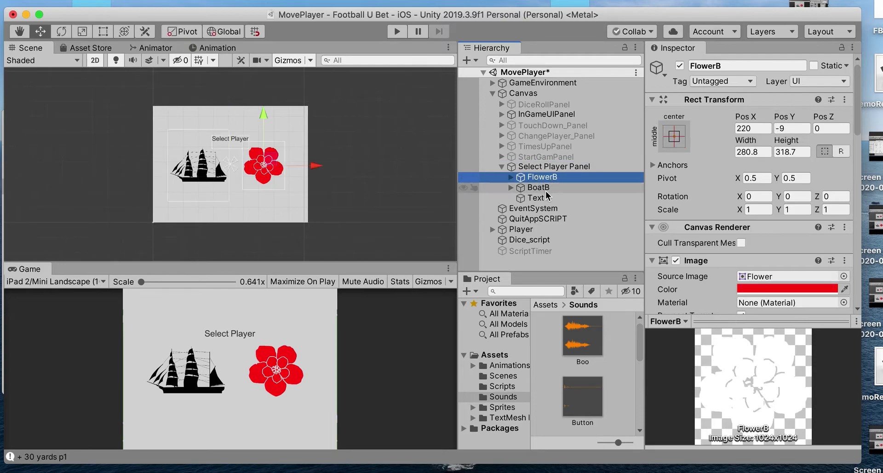
{"action": "left_click", "coordinate": [542, 187]}
{"action": "left_click", "coordinate": [544, 177]}
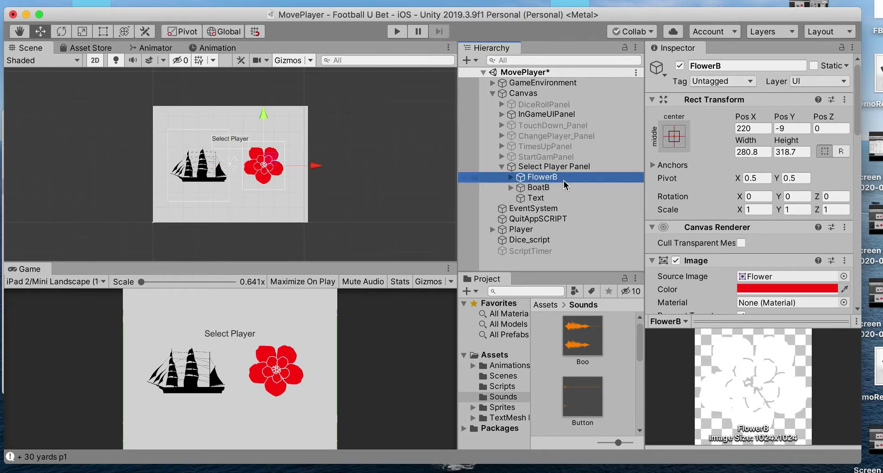
{"action": "left_click", "coordinate": [538, 187]}
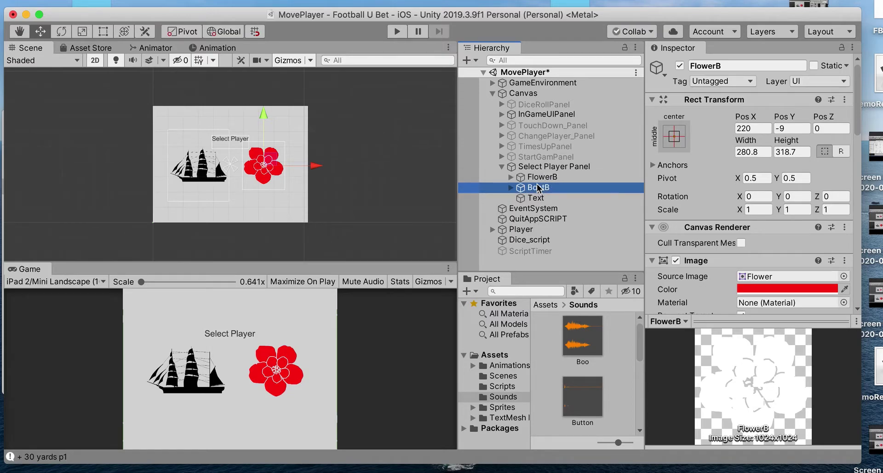
{"action": "left_click", "coordinate": [535, 177]}
- Delete the empty No Function/Missing entry from FlowerB's On Click list, then deselect
{"action": "scroll", "coordinate": [688, 261], "scroll_direction": "down", "scroll_amount": 10}
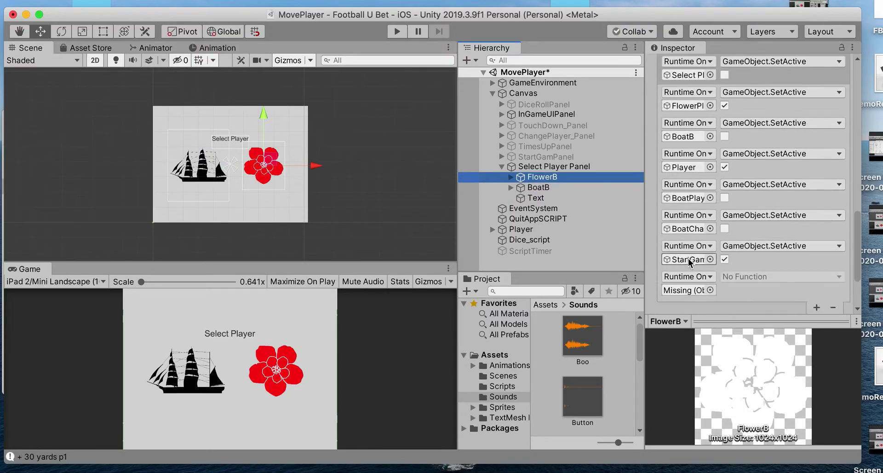
{"action": "scroll", "coordinate": [688, 258], "scroll_direction": "up", "scroll_amount": 10}
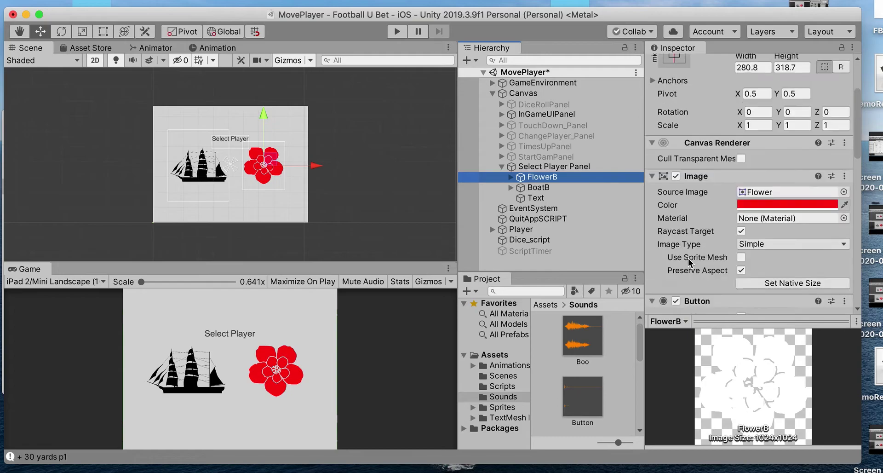
{"action": "scroll", "coordinate": [690, 198], "scroll_direction": "down", "scroll_amount": 10}
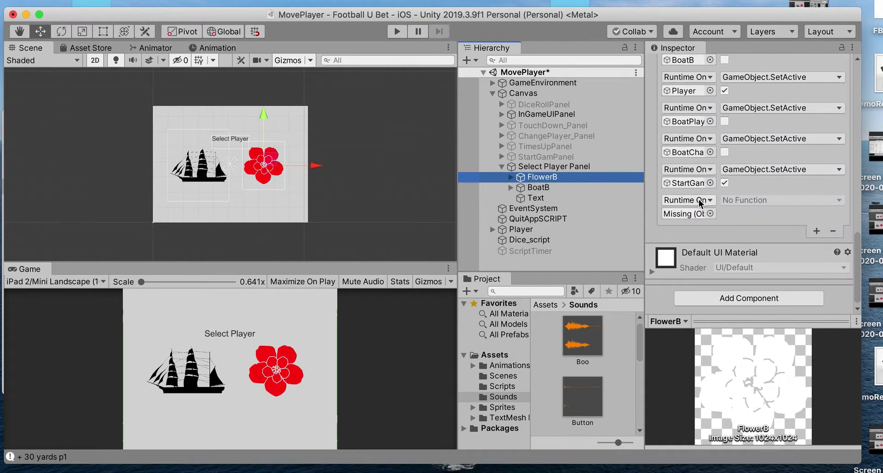
{"action": "left_click", "coordinate": [768, 217]}
{"action": "left_click", "coordinate": [833, 231]}
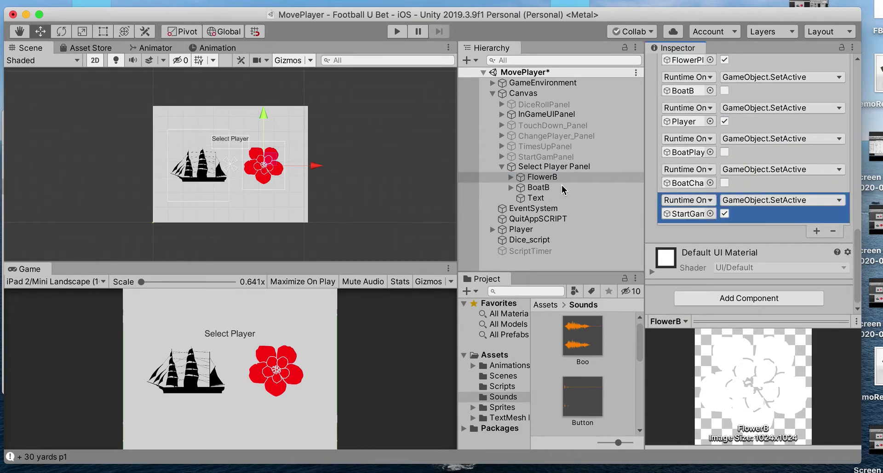
{"action": "left_click", "coordinate": [505, 173]}
{"action": "left_click", "coordinate": [502, 167]}
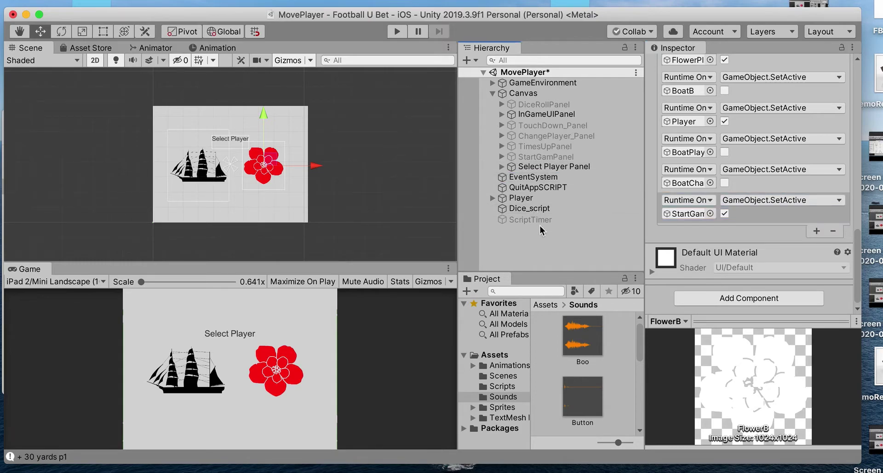
{"action": "left_click", "coordinate": [539, 230]}
- Dismiss the Hierarchy's create menu and scroll the Project window to find the Sounds folder
{"action": "right_click", "coordinate": [520, 236]}
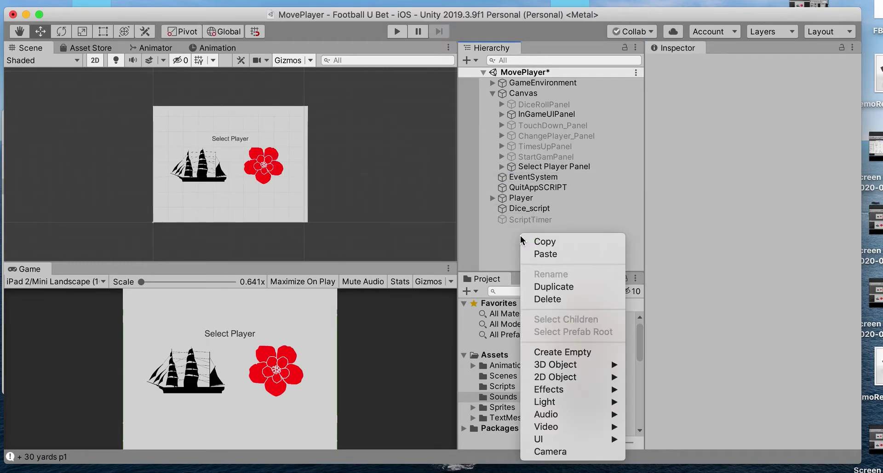
{"action": "left_click", "coordinate": [492, 237]}
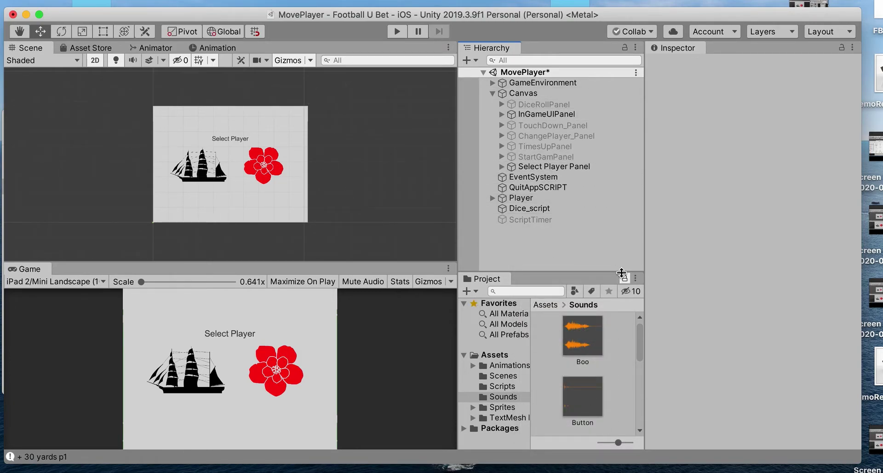
{"action": "scroll", "coordinate": [617, 344], "scroll_direction": "down", "scroll_amount": 3}
{"action": "scroll", "coordinate": [617, 344], "scroll_direction": "down", "scroll_amount": 2}
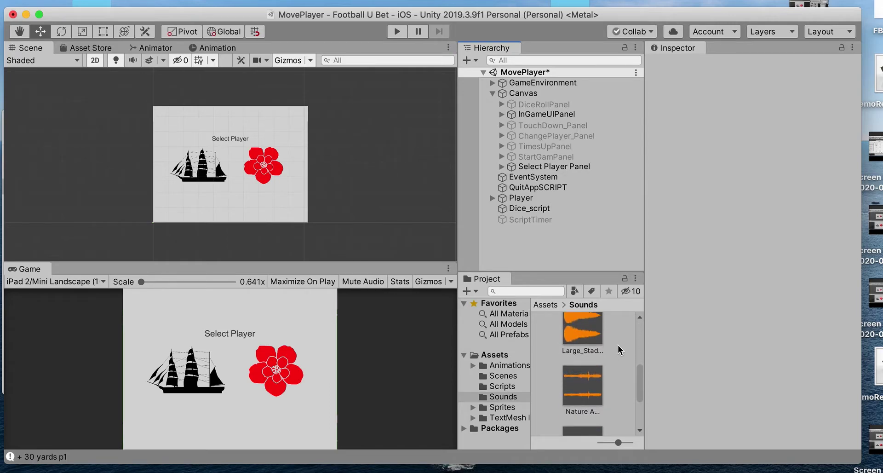
{"action": "scroll", "coordinate": [617, 343], "scroll_direction": "up", "scroll_amount": 5}
{"action": "scroll", "coordinate": [617, 344], "scroll_direction": "down", "scroll_amount": 6}
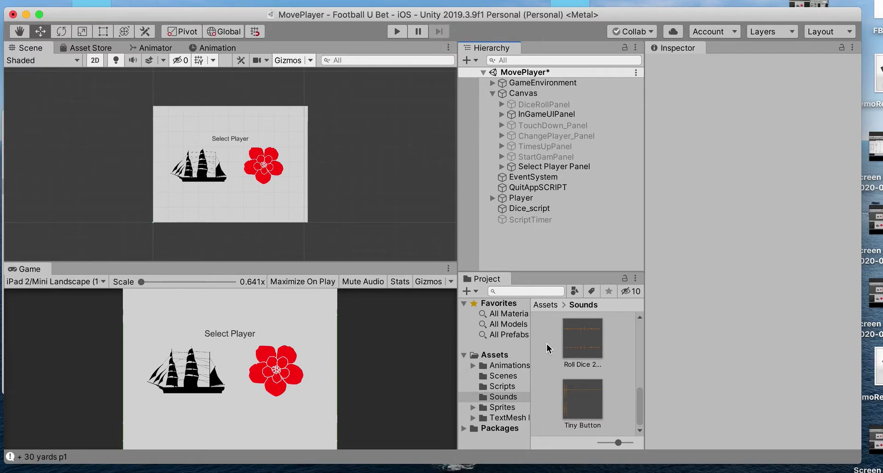
{"action": "scroll", "coordinate": [617, 352], "scroll_direction": "up", "scroll_amount": 4}
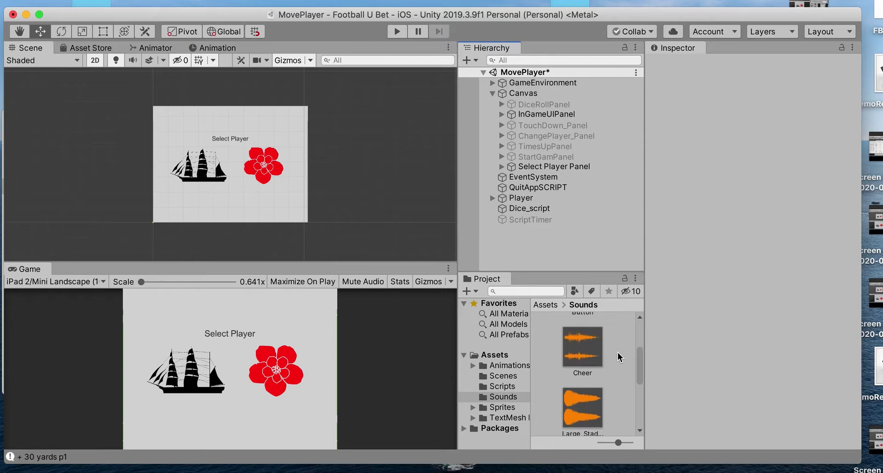
- Open Assets > Sounds and scroll its grid to the Tiny Button clip
{"action": "left_click", "coordinate": [505, 397]}
{"action": "scroll", "coordinate": [628, 357], "scroll_direction": "up", "scroll_amount": 2}
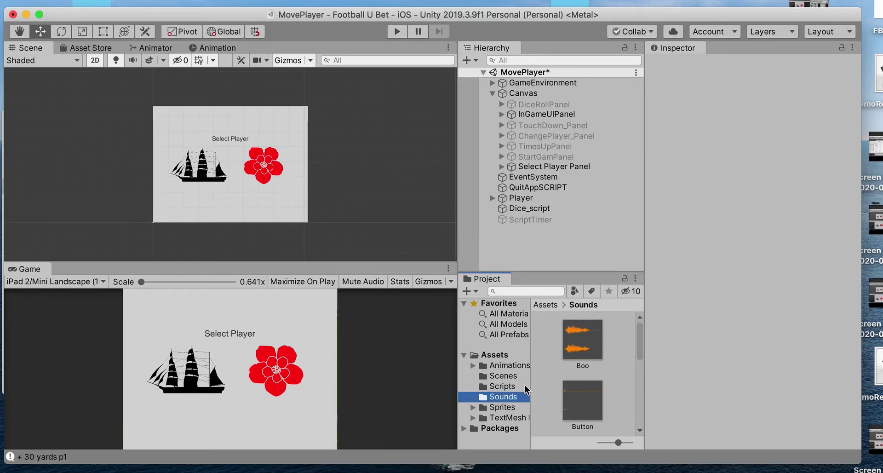
{"action": "scroll", "coordinate": [621, 394], "scroll_direction": "down", "scroll_amount": 6}
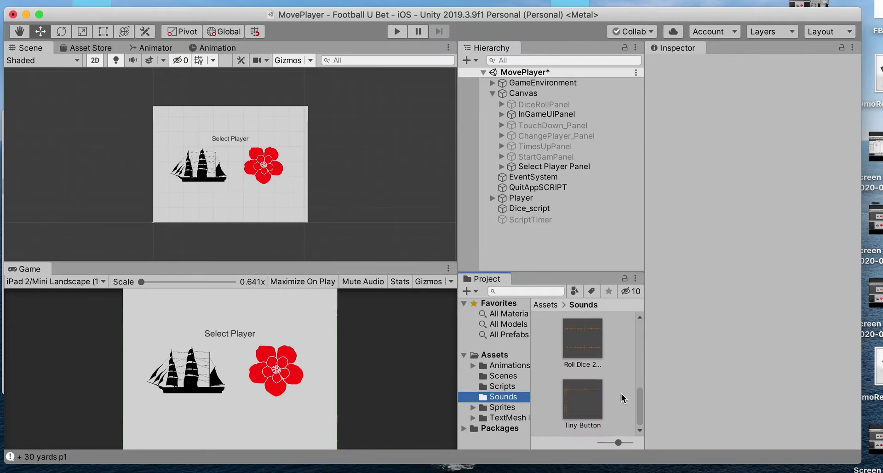
- Preview the roughly 2-second Tiny Button clip from the Inspector, then deselect it
{"action": "left_click", "coordinate": [578, 398]}
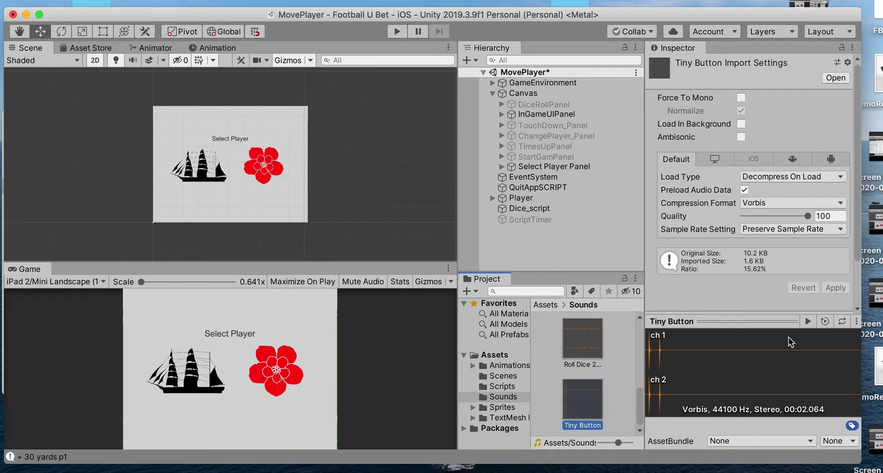
{"action": "left_click", "coordinate": [807, 321]}
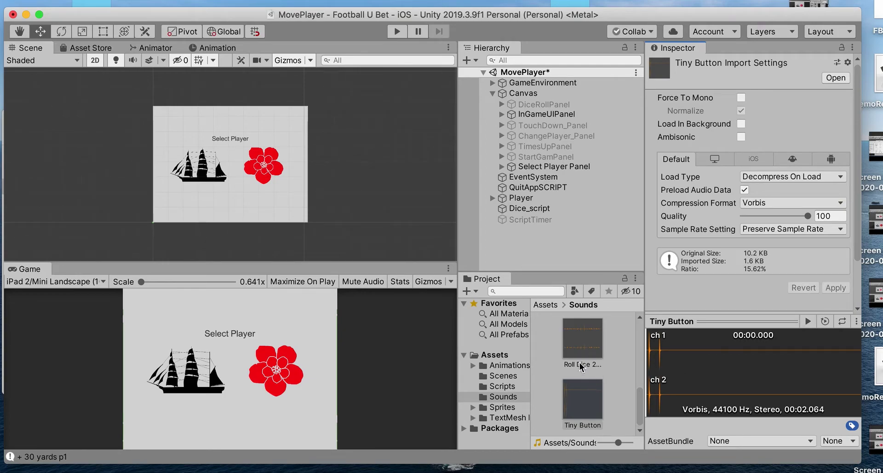
{"action": "left_click", "coordinate": [537, 247]}
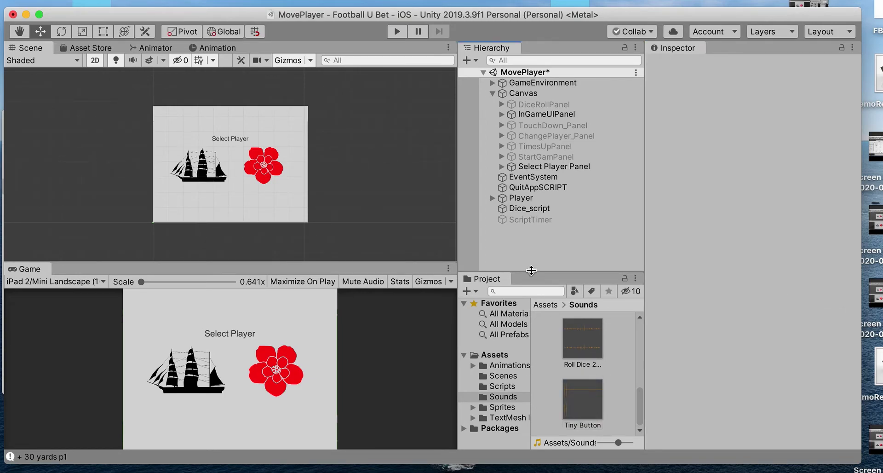
- Create an empty GameObject named Sounds at the scene root, then collapse Canvas
{"action": "right_click", "coordinate": [535, 247]}
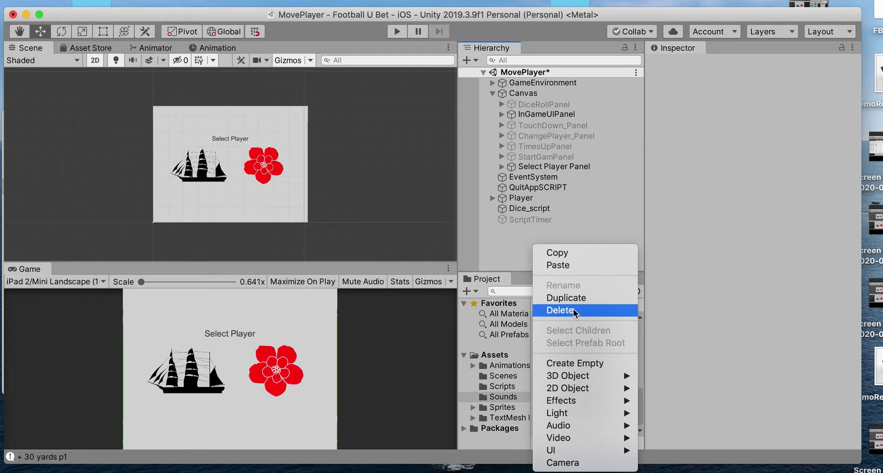
{"action": "left_click", "coordinate": [580, 363]}
{"action": "left_click", "coordinate": [740, 67]}
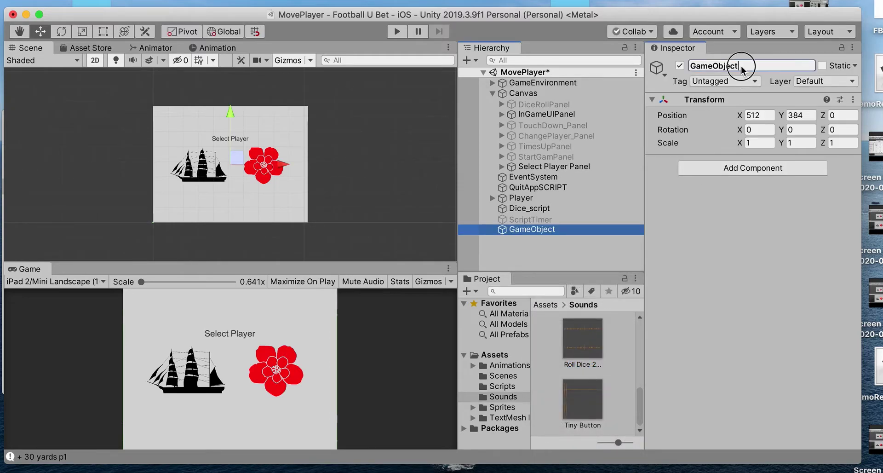
{"action": "type", "text": "Sounds"}
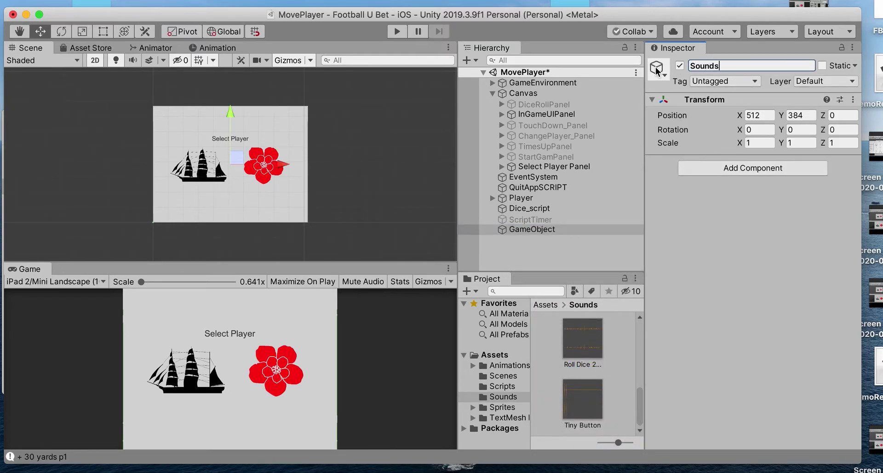
{"action": "key", "text": "Return"}
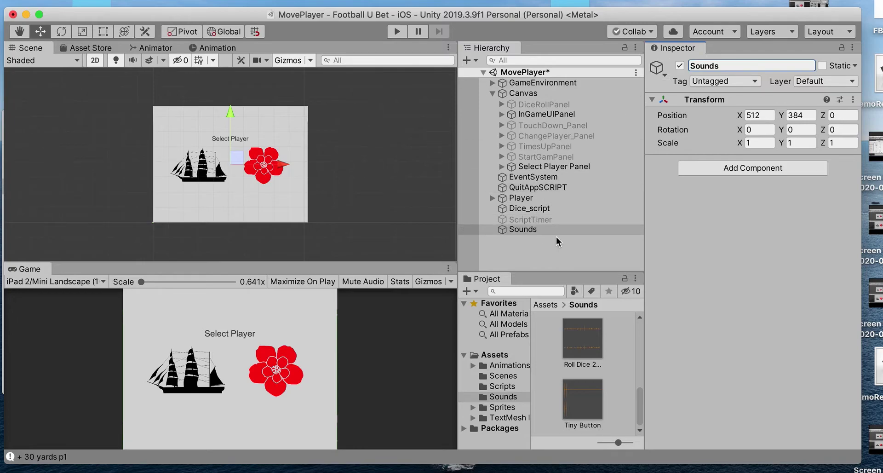
{"action": "left_click", "coordinate": [555, 237]}
{"action": "left_click", "coordinate": [492, 92]}
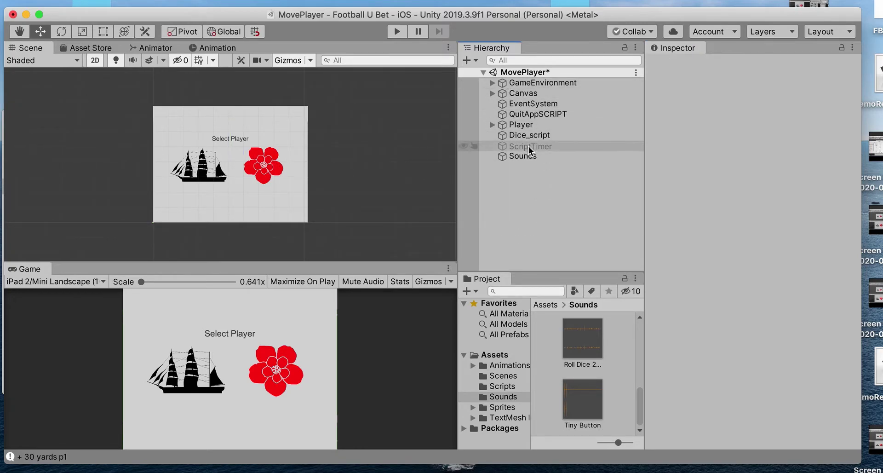
- Drag the Tiny Button clip into the scene as an object and parent it under Sounds
{"action": "left_click_drag", "start_coordinate": [595, 388], "coordinate": [525, 156]}
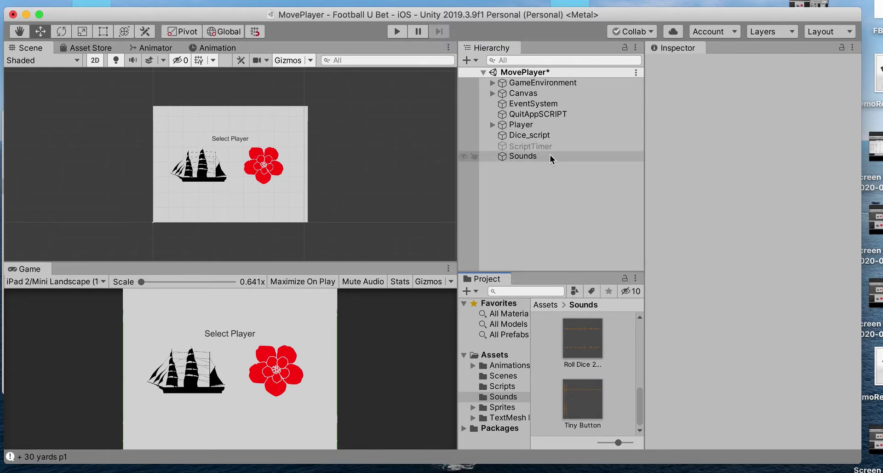
{"action": "left_click_drag", "start_coordinate": [579, 401], "coordinate": [549, 220]}
{"action": "left_click_drag", "start_coordinate": [557, 167], "coordinate": [546, 155]}
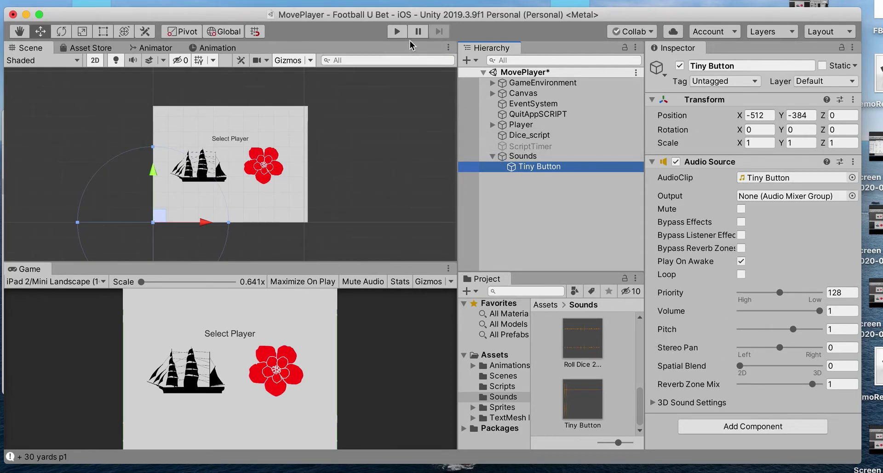
- Test in Play mode, then turn off Play On Awake on Tiny Button's Audio Source
{"action": "left_click", "coordinate": [397, 31]}
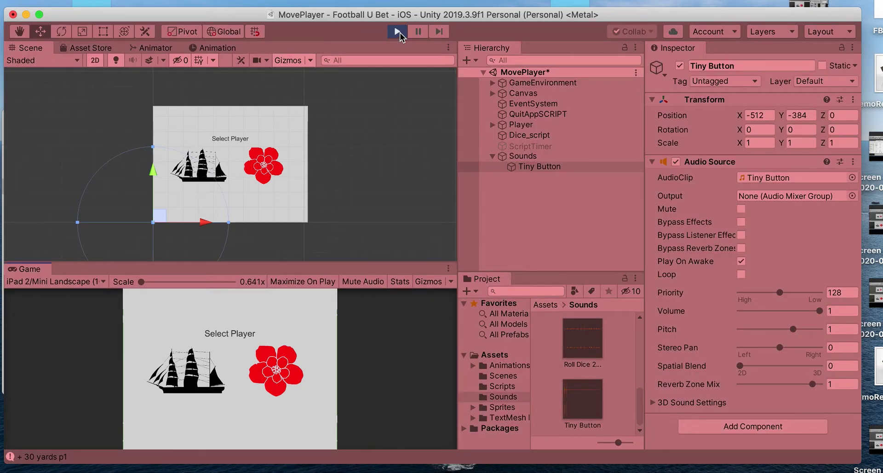
{"action": "left_click", "coordinate": [398, 32]}
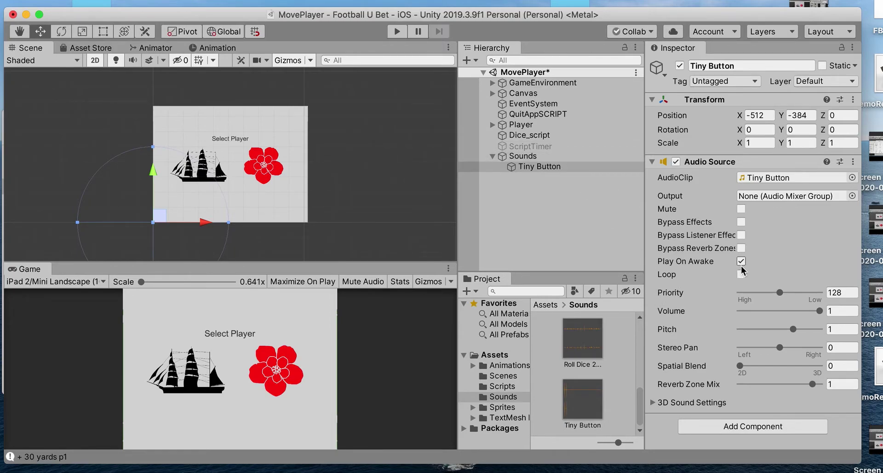
{"action": "left_click", "coordinate": [579, 168]}
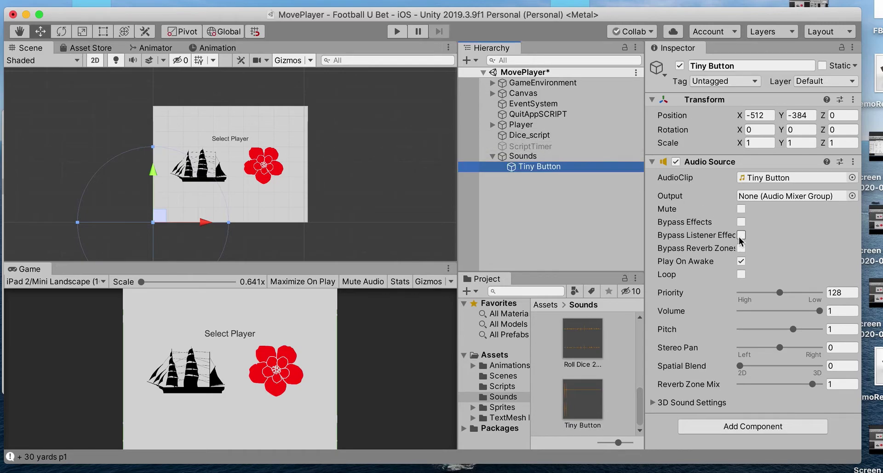
{"action": "left_click", "coordinate": [740, 261]}
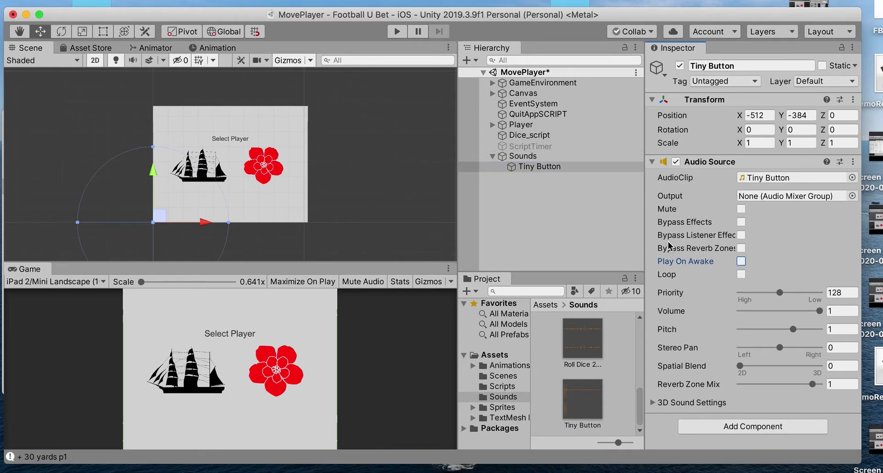
{"action": "left_click", "coordinate": [572, 220]}
{"action": "left_click", "coordinate": [491, 157]}
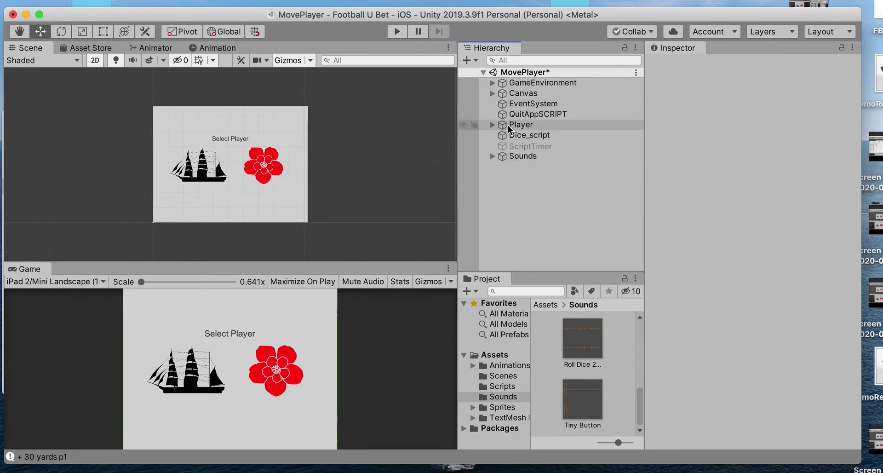
- Select FlowerB under Canvas > Select Player Panel and scroll to its seven-entry On Click list
{"action": "left_click", "coordinate": [492, 124]}
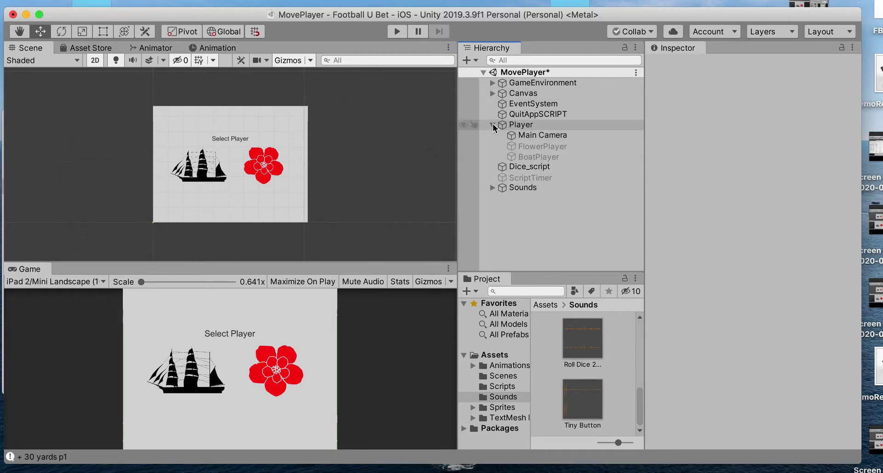
{"action": "left_click", "coordinate": [492, 124]}
{"action": "left_click", "coordinate": [490, 93]}
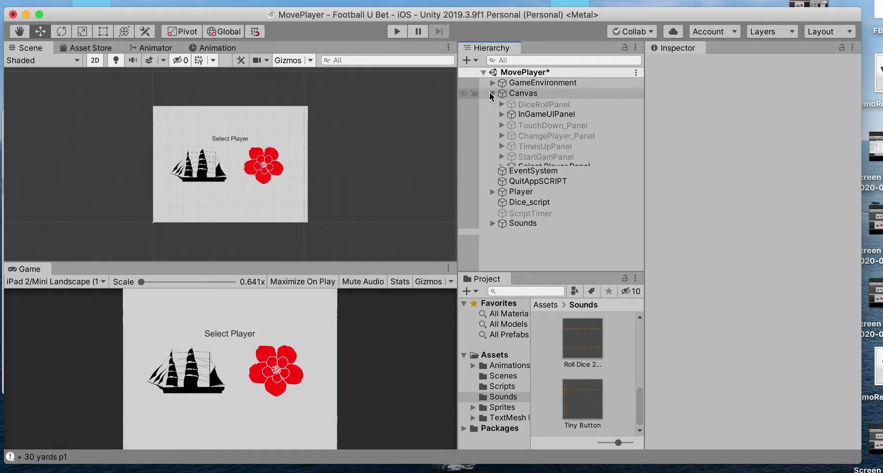
{"action": "left_click", "coordinate": [579, 166]}
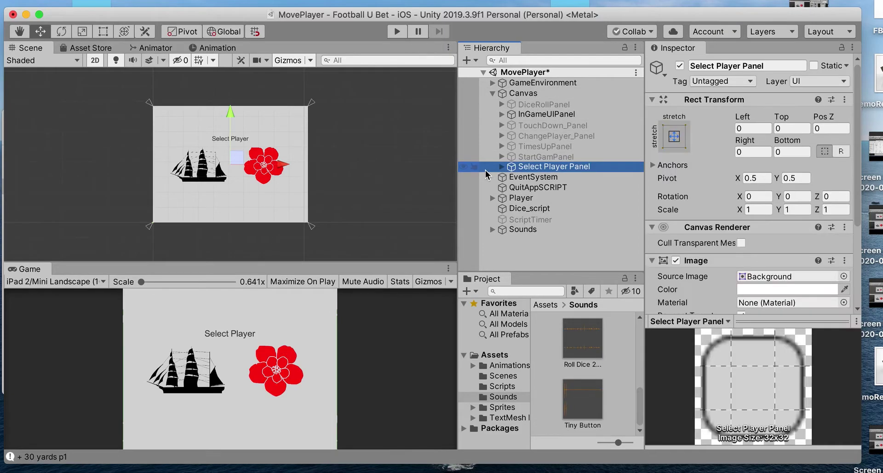
{"action": "left_click", "coordinate": [501, 166]}
{"action": "left_click", "coordinate": [554, 176]}
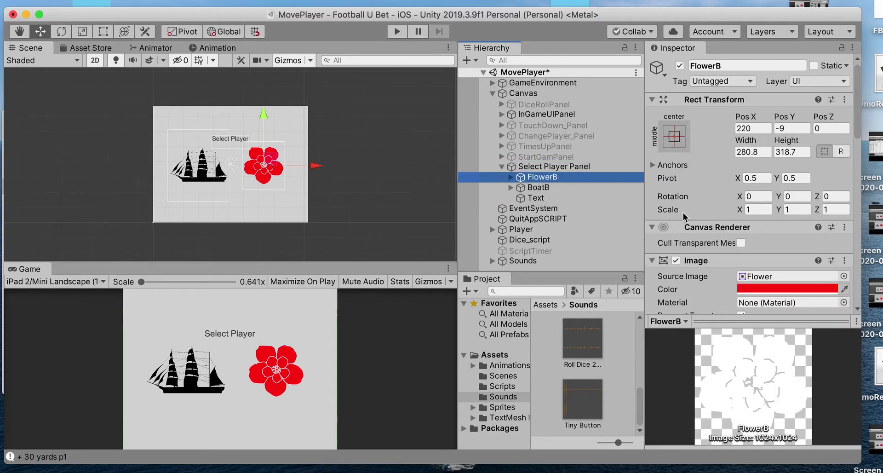
{"action": "scroll", "coordinate": [695, 248], "scroll_direction": "down", "scroll_amount": 4}
{"action": "scroll", "coordinate": [695, 250], "scroll_direction": "down", "scroll_amount": 8}
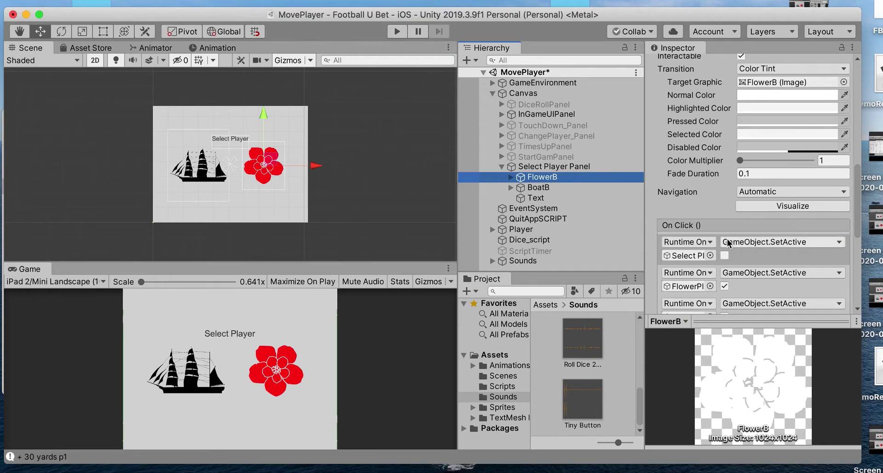
{"action": "scroll", "coordinate": [727, 242], "scroll_direction": "down", "scroll_amount": 10}
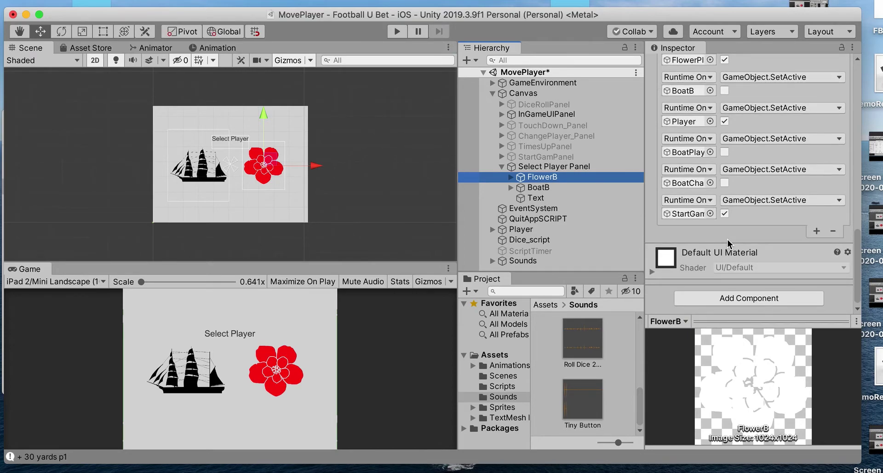
{"action": "scroll", "coordinate": [738, 218], "scroll_direction": "up", "scroll_amount": 5}
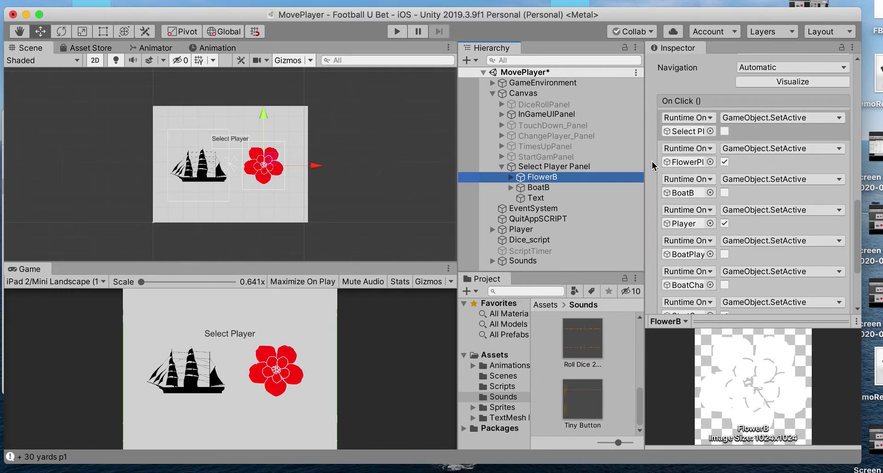
{"action": "scroll", "coordinate": [652, 161], "scroll_direction": "down", "scroll_amount": 5}
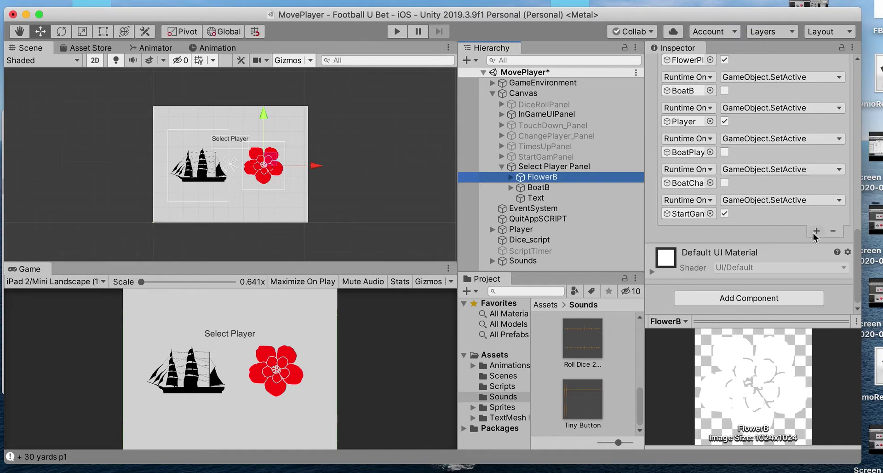
- Add an eighth On Click entry calling AudioSource.Play on Tiny Button, then run the scene
{"action": "left_click", "coordinate": [814, 232]}
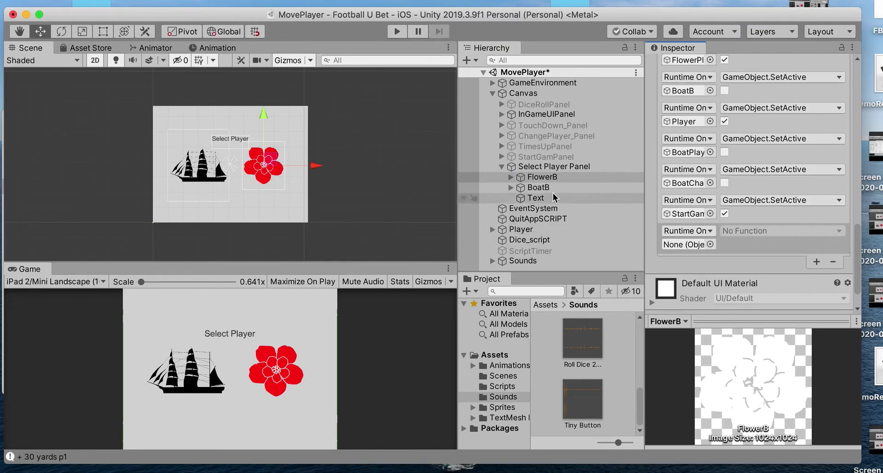
{"action": "left_click", "coordinate": [492, 261]}
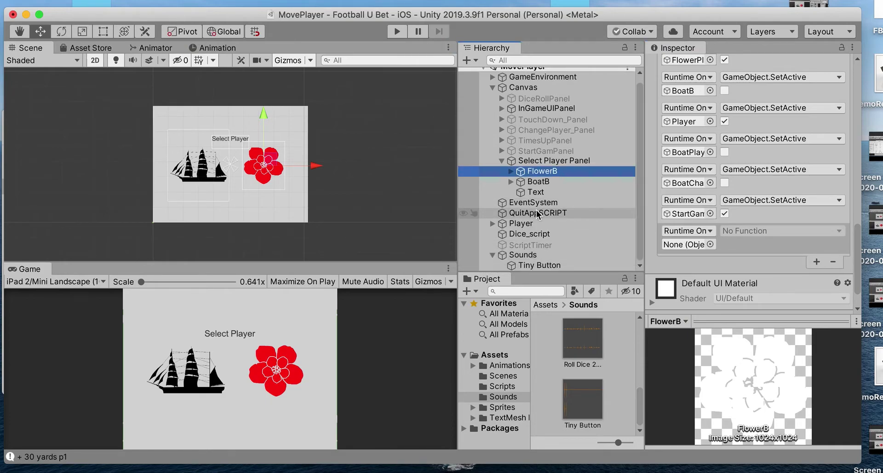
{"action": "left_click_drag", "start_coordinate": [539, 265], "coordinate": [679, 247]}
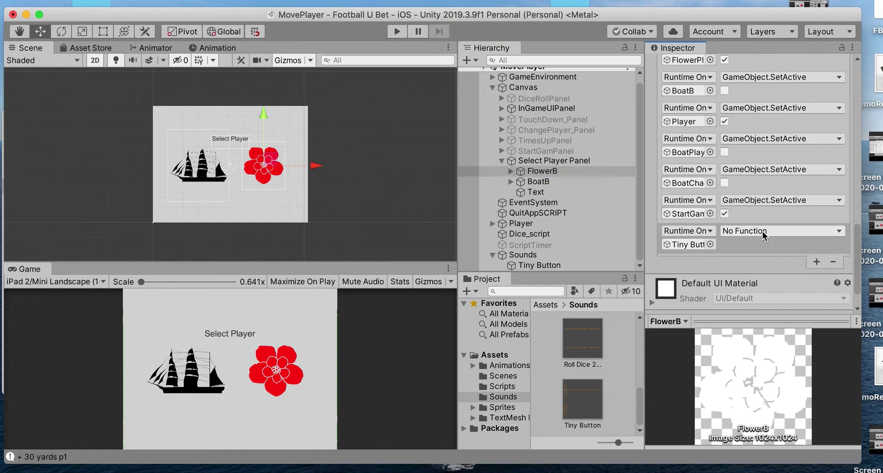
{"action": "left_click", "coordinate": [762, 231]}
{"action": "mouse_move", "coordinate": [793, 286]}
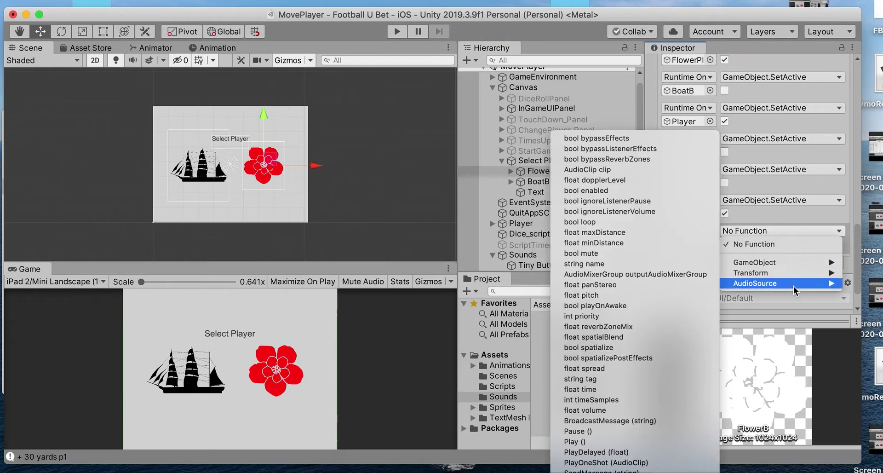
{"action": "left_click", "coordinate": [595, 441]}
{"action": "left_click", "coordinate": [501, 161]}
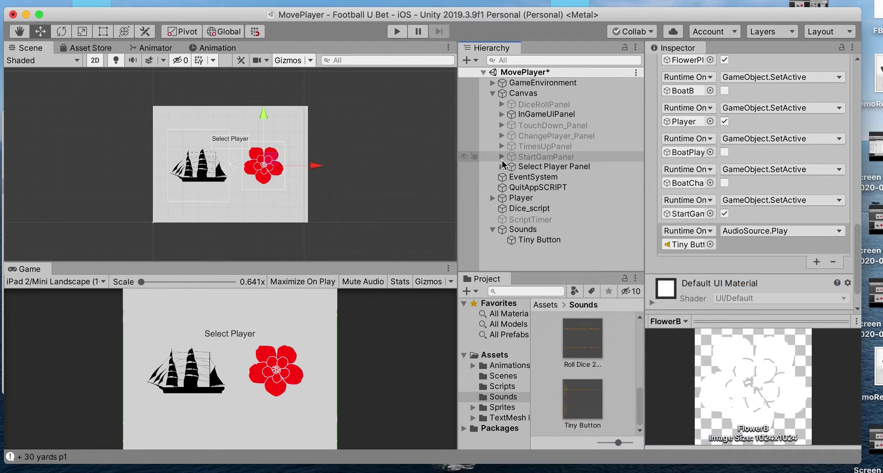
{"action": "left_click", "coordinate": [398, 30]}
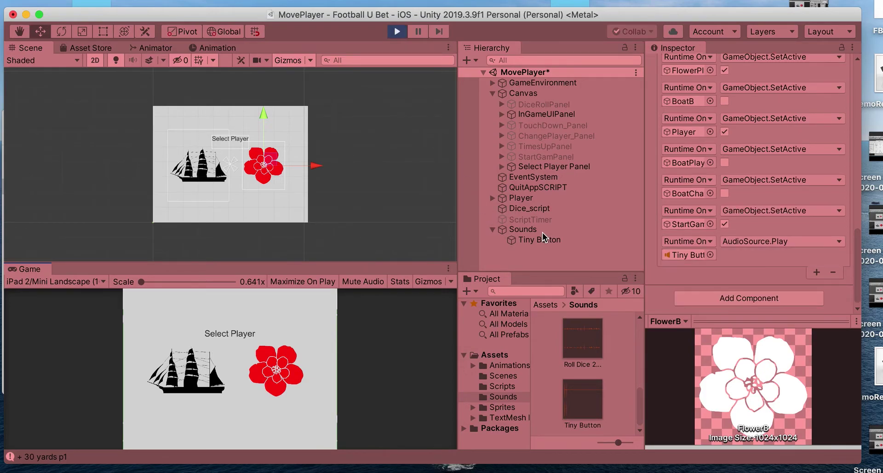
- Check Tiny Button's audio settings and turn off Play On Awake on the Sounds object
{"action": "left_click", "coordinate": [396, 33]}
{"action": "left_click", "coordinate": [542, 240]}
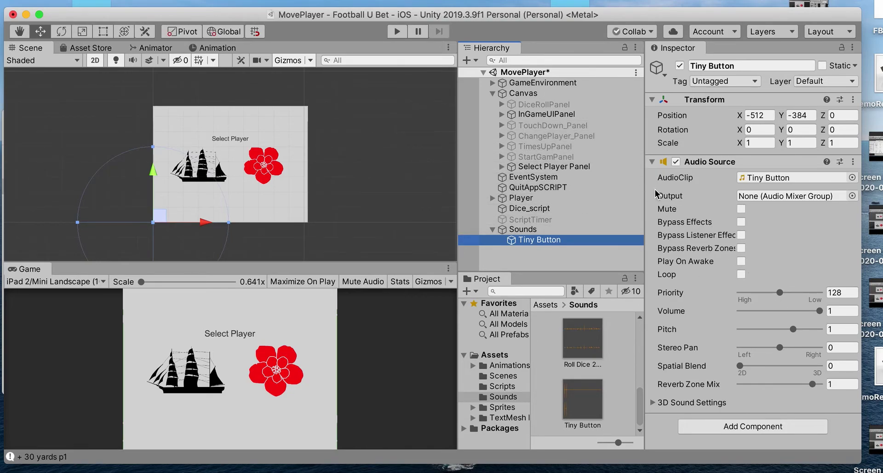
{"action": "left_click", "coordinate": [773, 178]}
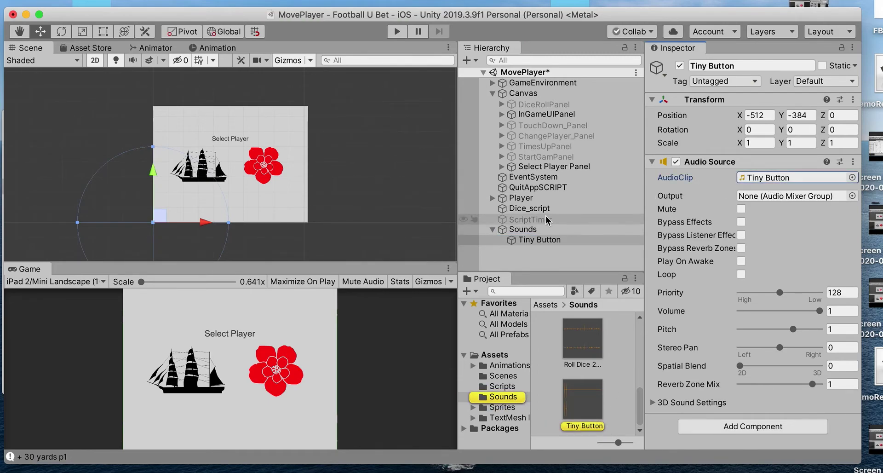
{"action": "left_click", "coordinate": [511, 229]}
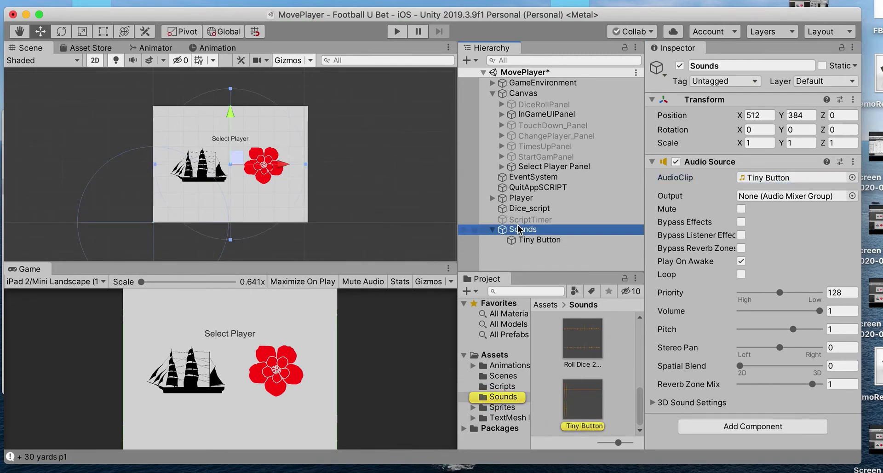
{"action": "left_click", "coordinate": [739, 261]}
{"action": "left_click", "coordinate": [577, 242]}
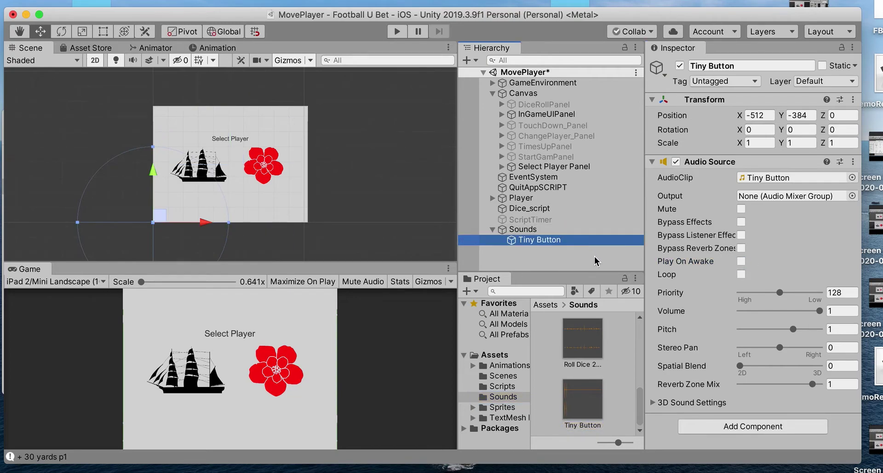
{"action": "left_click", "coordinate": [524, 230]}
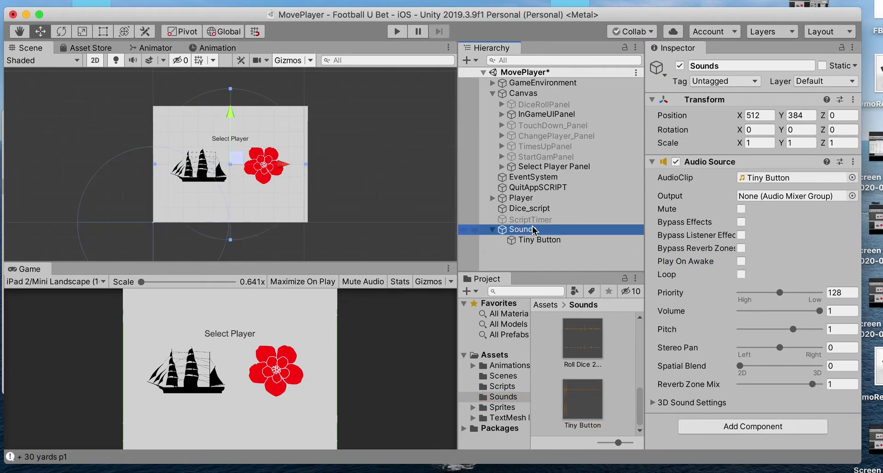
{"action": "left_click", "coordinate": [558, 250]}
- Play the scene, click the flower to reach the Your Choosen Character screen, then stop
{"action": "left_click", "coordinate": [394, 32]}
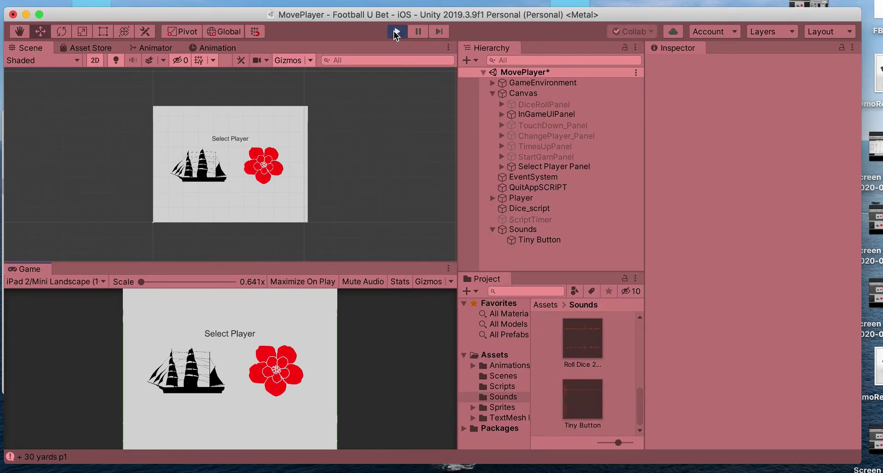
{"action": "left_click", "coordinate": [288, 359]}
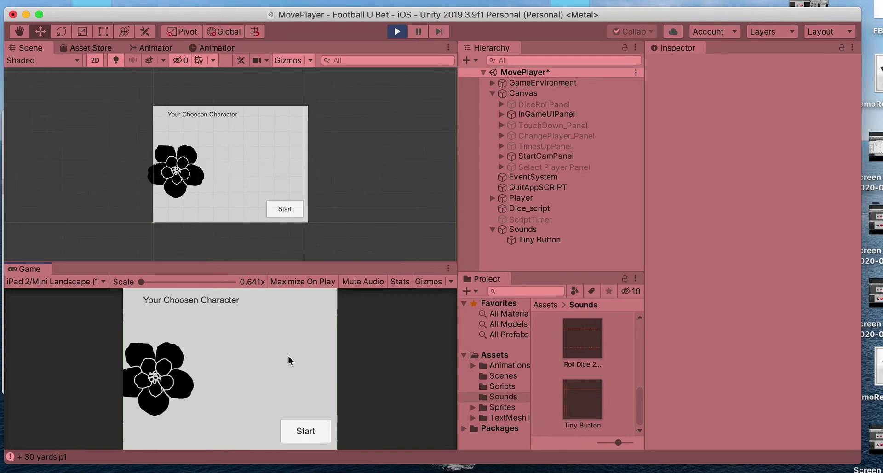
{"action": "left_click", "coordinate": [397, 32]}
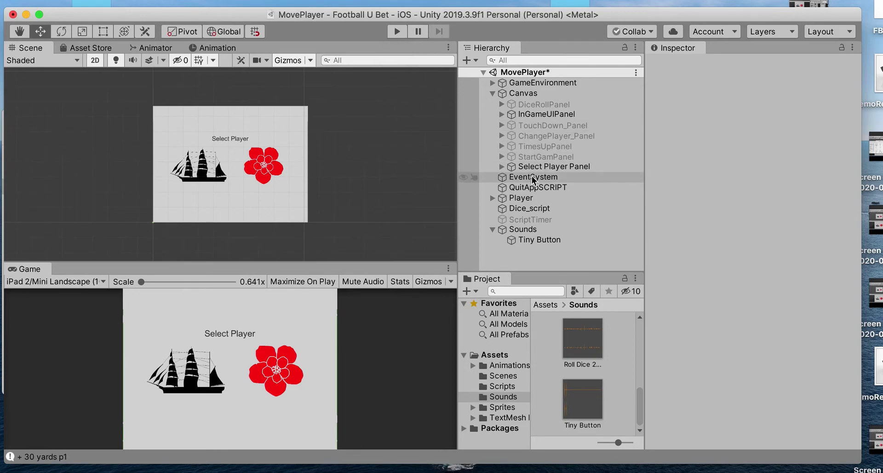
- Confirm Sounds' Audio Source uses Tiny Button with Play On Awake and Loop off
{"action": "left_click", "coordinate": [527, 229]}
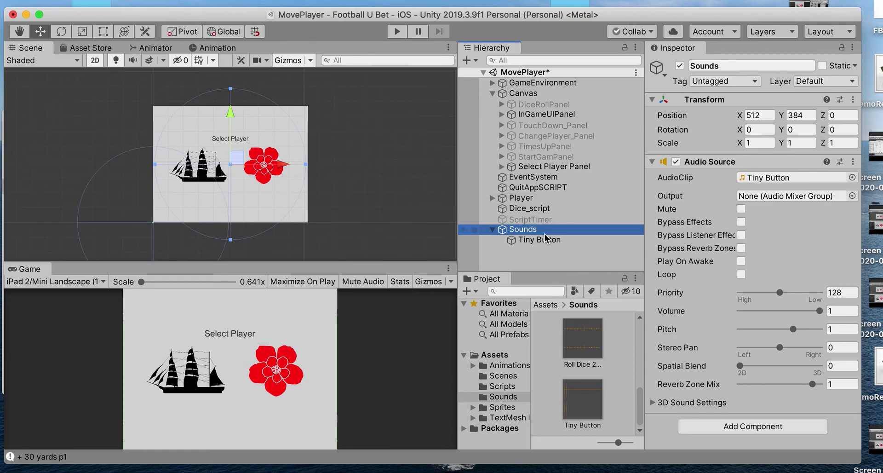
{"action": "left_click", "coordinate": [493, 228]}
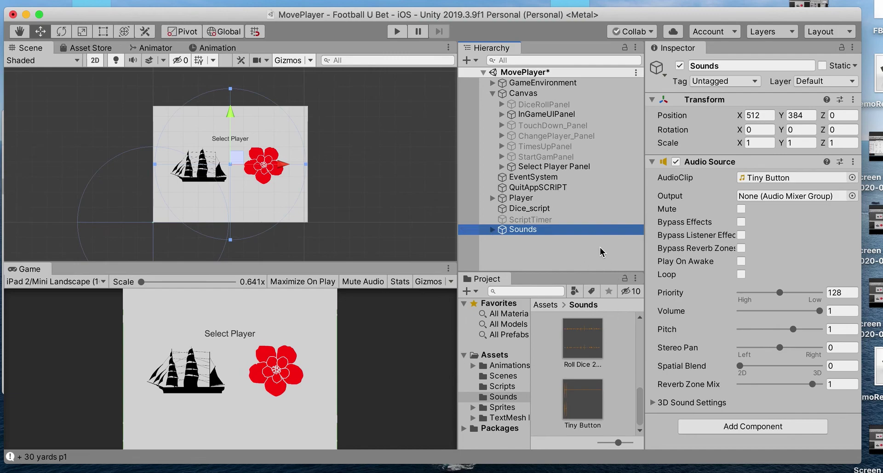